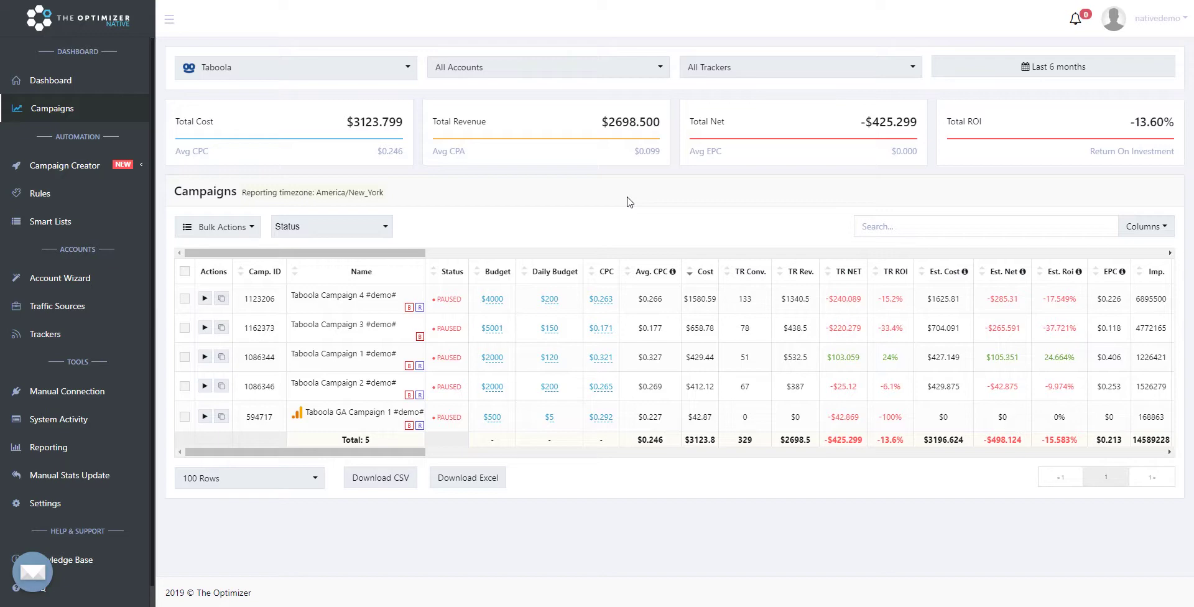
# Create a new campaign using the Outbrain traffic source and the Outbrain Demo account
pyautogui.click(84, 166)
pyautogui.click(94, 198)
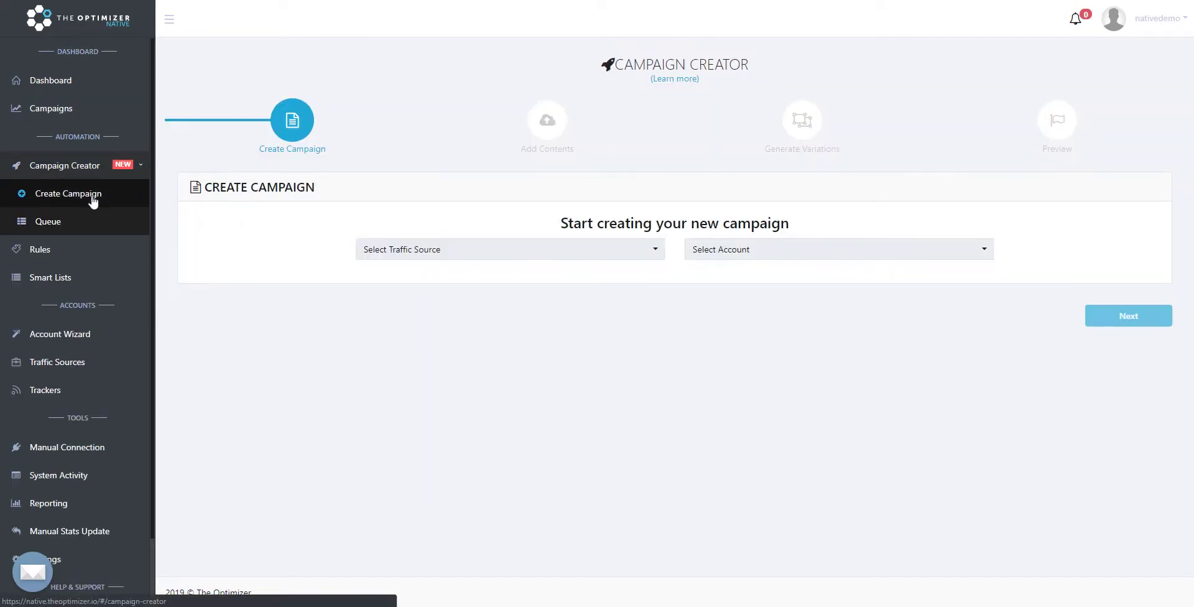
pyautogui.click(594, 255)
pyautogui.click(566, 295)
pyautogui.click(754, 252)
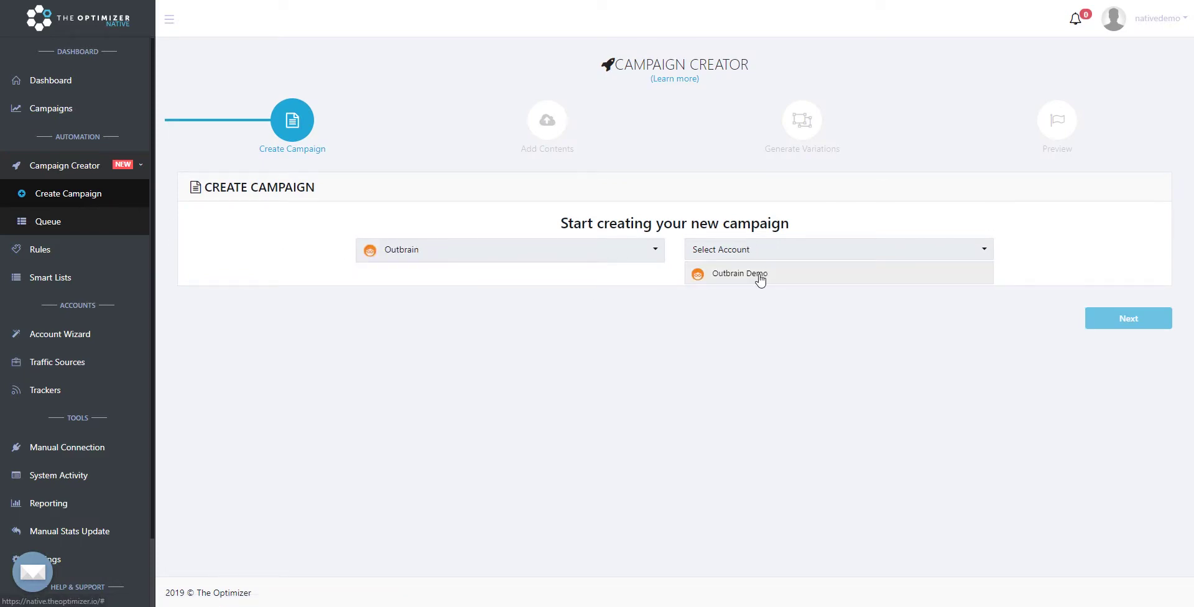
pyautogui.click(758, 274)
pyautogui.scroll(-3, 771, 276)
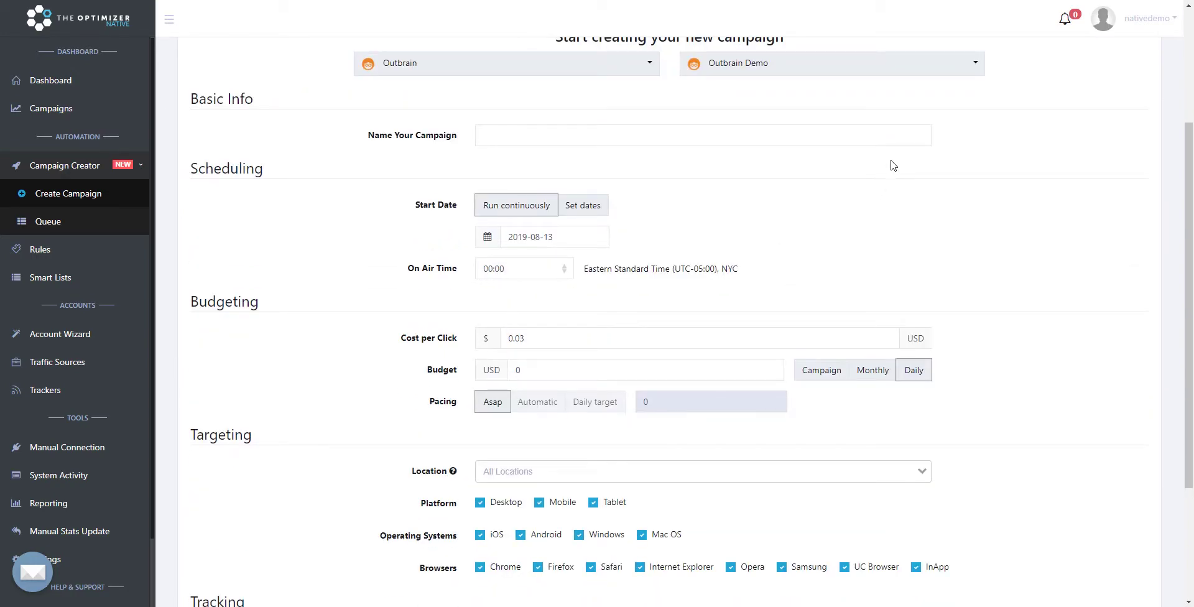
# Name the campaign 'Keto Diet UK - Mobile Var A' with 0.45 cost per click and 150 budget
pyautogui.click(839, 137)
pyautogui.write('Keto Diet UK - Mobile Var A')
pyautogui.click(514, 340)
pyautogui.doubleClick(513, 340)
pyautogui.write('0.45')
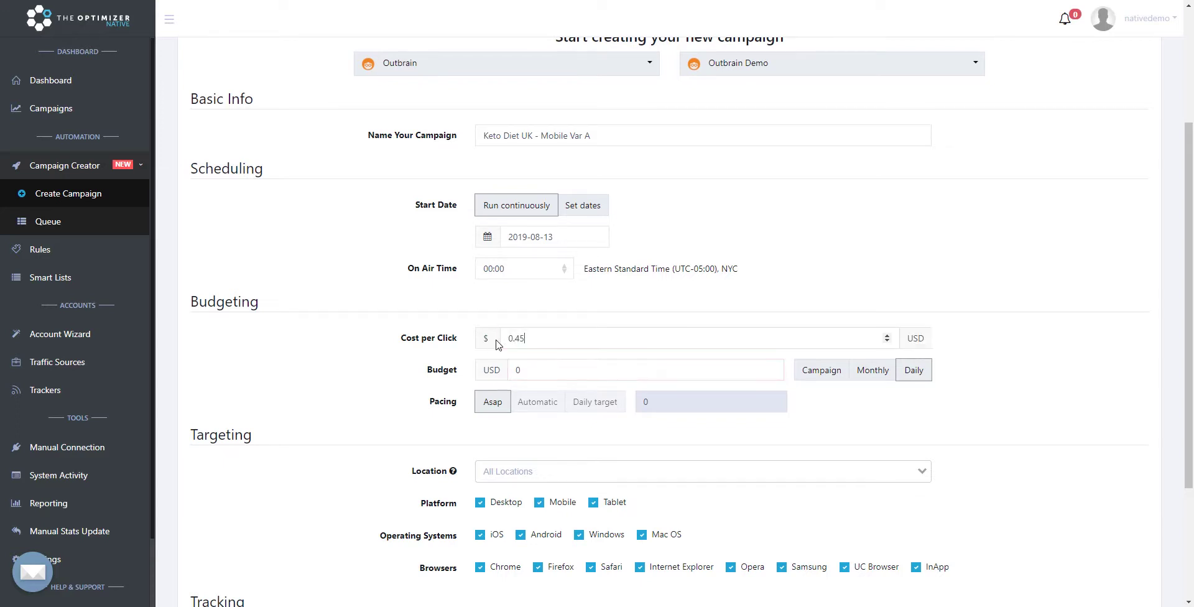
pyautogui.click(497, 377)
pyautogui.press('BackSpace')
pyautogui.write('150')
# Target United Kingdom only, excluding Desktop, Tablet, Windows and Mac OS
pyautogui.click(525, 470)
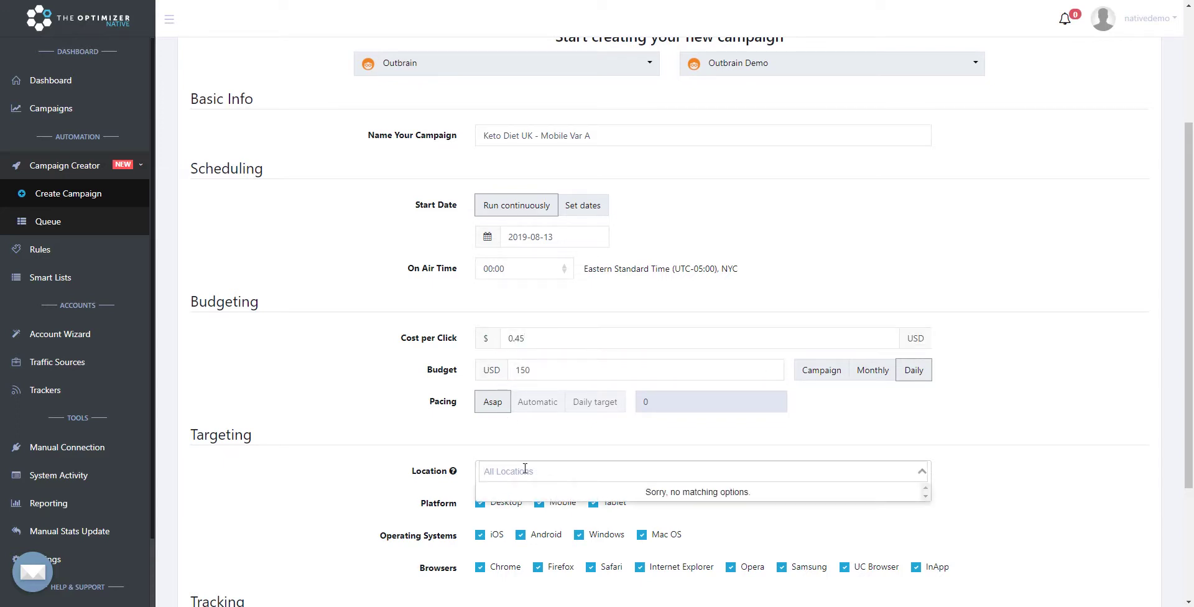
pyautogui.write('united k')
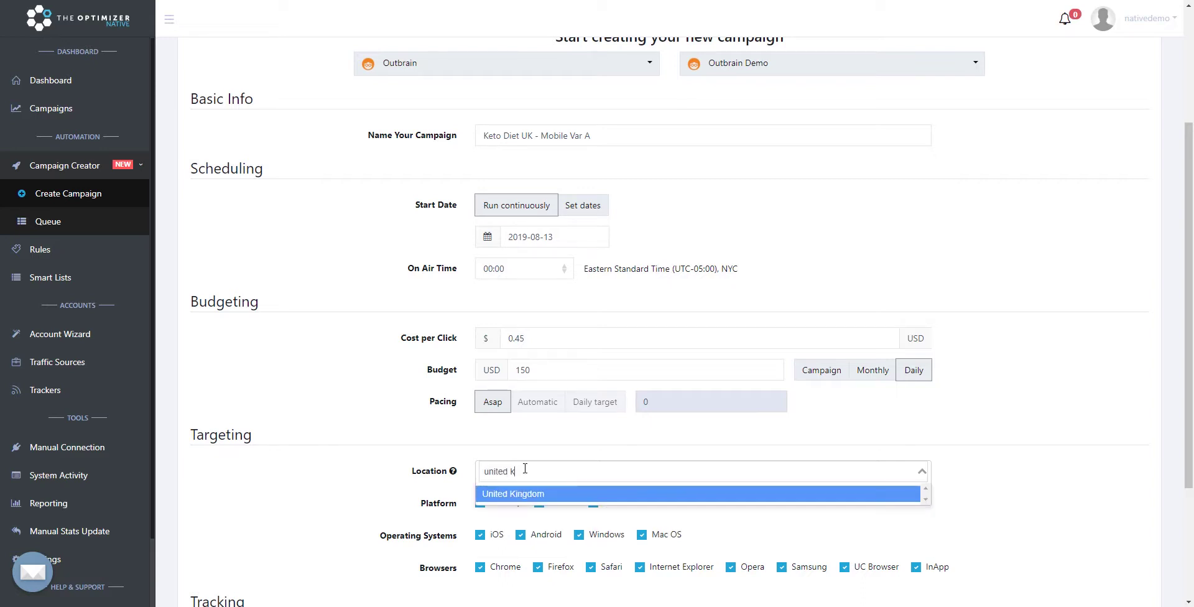
pyautogui.click(530, 495)
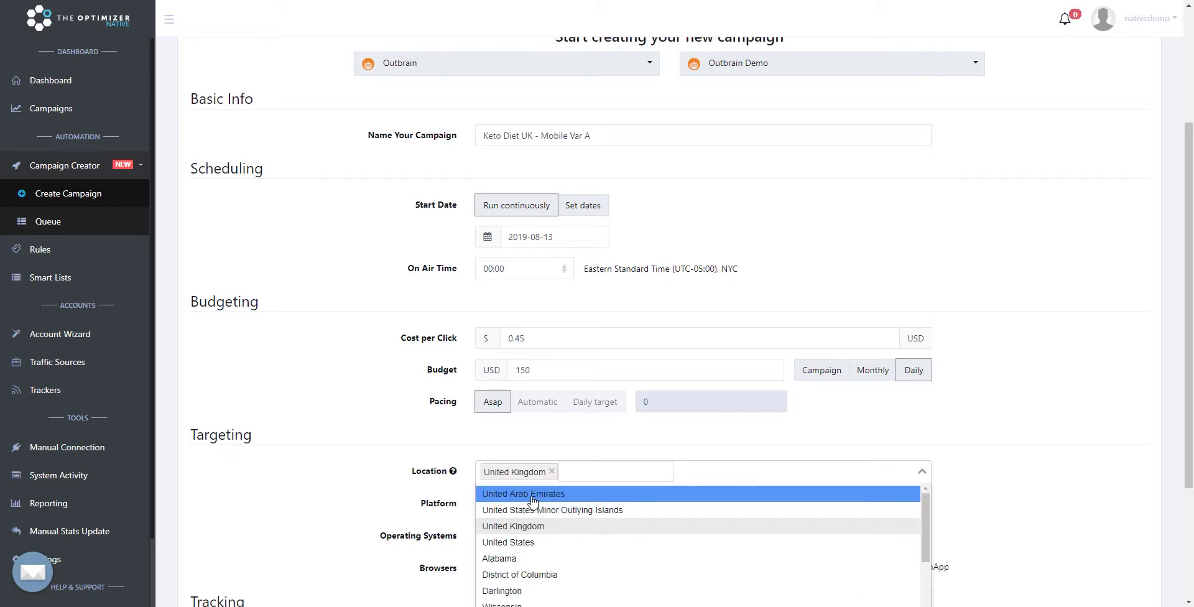
pyautogui.click(513, 456)
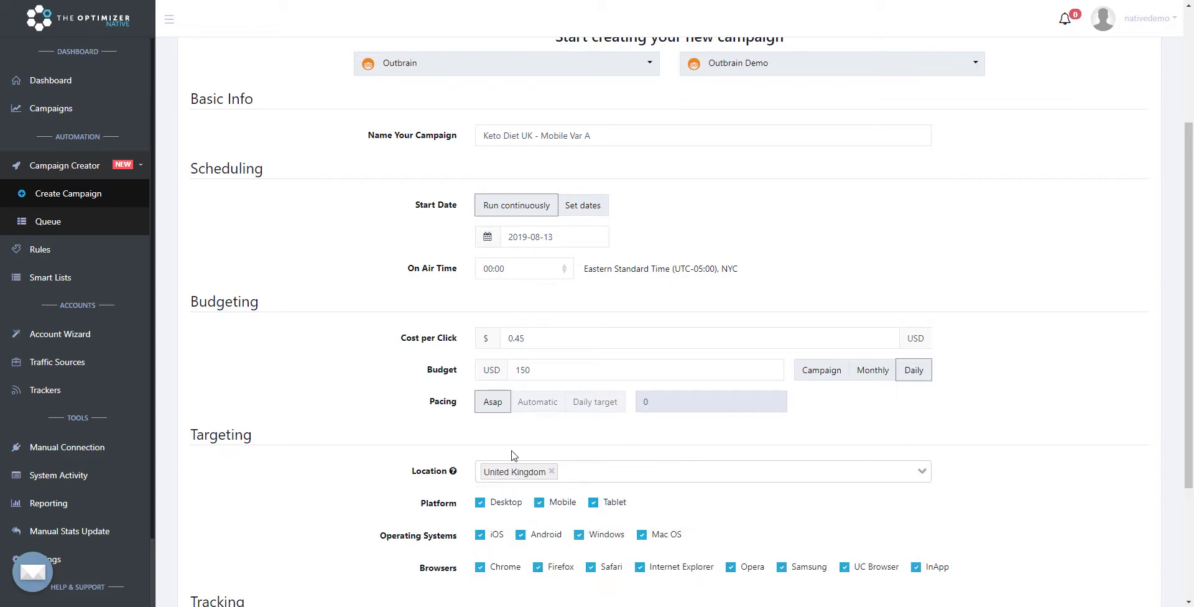
pyautogui.click(480, 502)
pyautogui.click(593, 502)
pyautogui.click(579, 535)
pyautogui.click(642, 535)
# Paste the tracking parameter string into the Tracking Code box, keeping doc_title intact
pyautogui.scroll(-3, 426, 490)
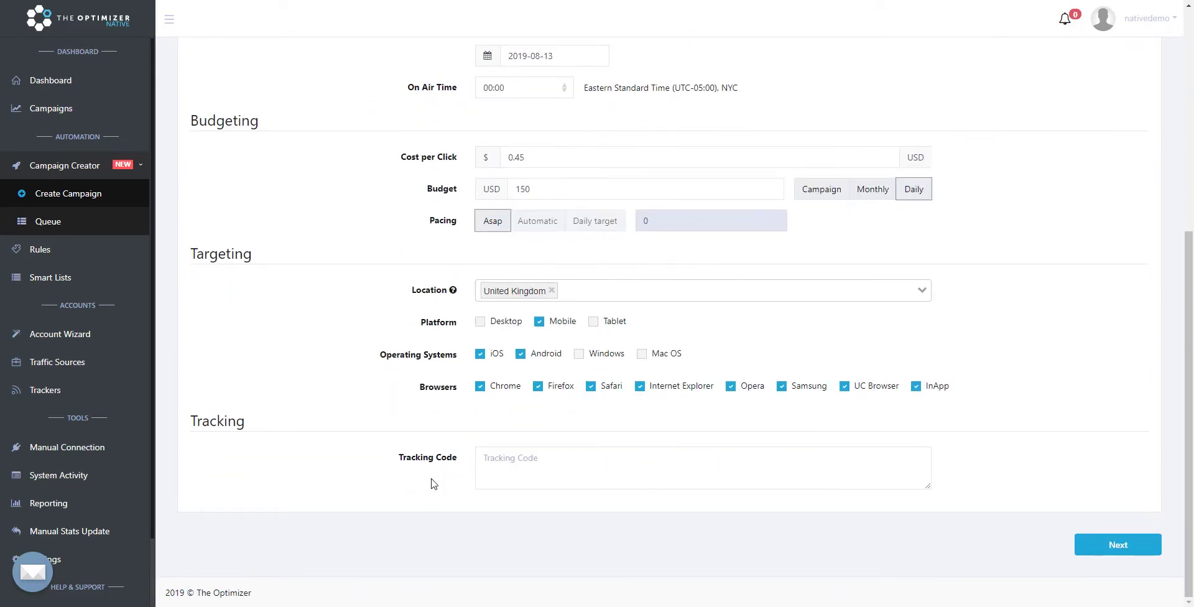
pyautogui.moveTo(391, 460); pyautogui.dragTo(452, 461)
pyautogui.click(530, 460)
pyautogui.write('campid={{campaign_id}}&atitle={{ad_title}}&dtitle={{doc_title}}&pubidx={{origsrcid}}&secid={{section_id}}&sourceid={{source_id}}&secname={{section_name}}&pubid={{publisher_id}}&adid={{ad_id}}&pubname={{publisher_name}}&clickid={{ob_click_id}}')
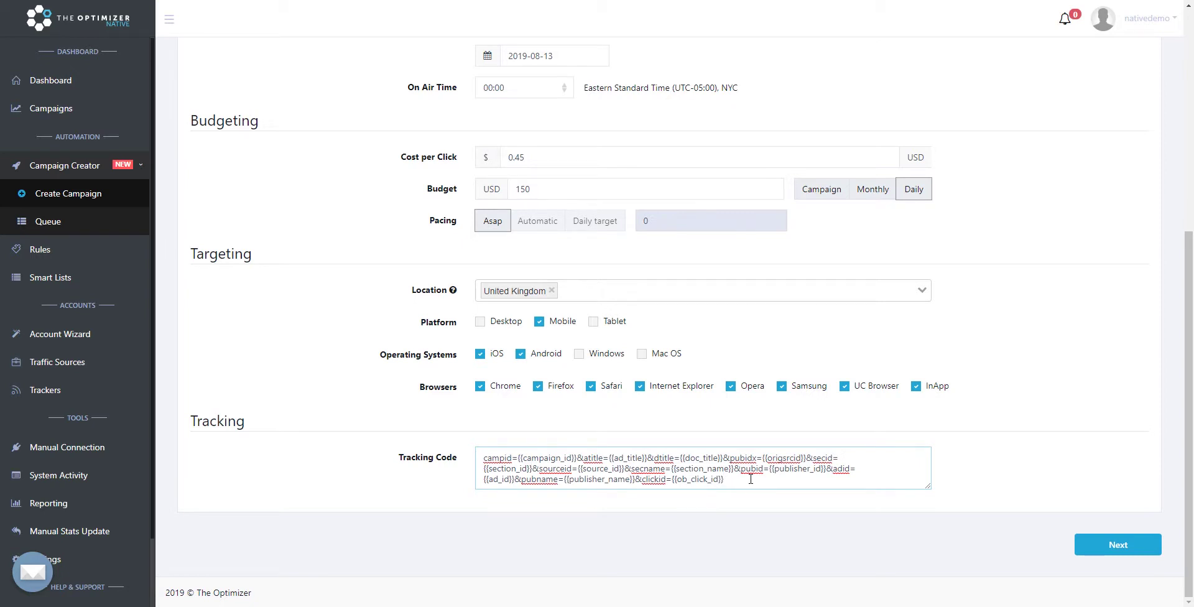
pyautogui.moveTo(697, 460); pyautogui.dragTo(701, 461)
pyautogui.press('BackSpace')
pyautogui.hotkey('ctrl', 'z')
pyautogui.scroll(7, 1067, 480)
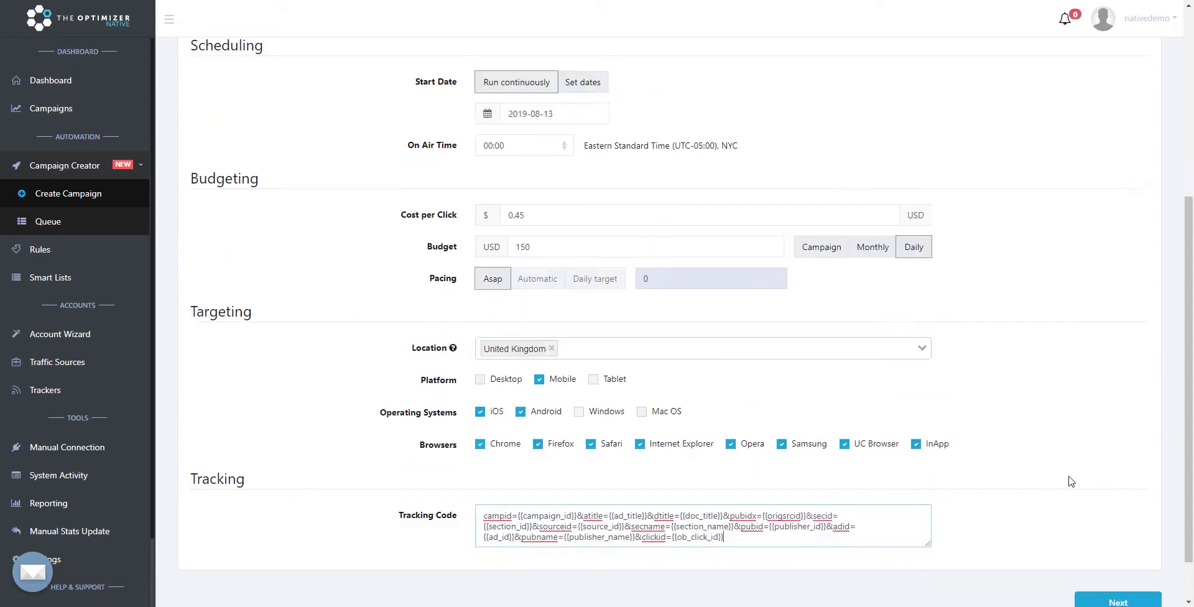
pyautogui.scroll(-7, 1068, 480)
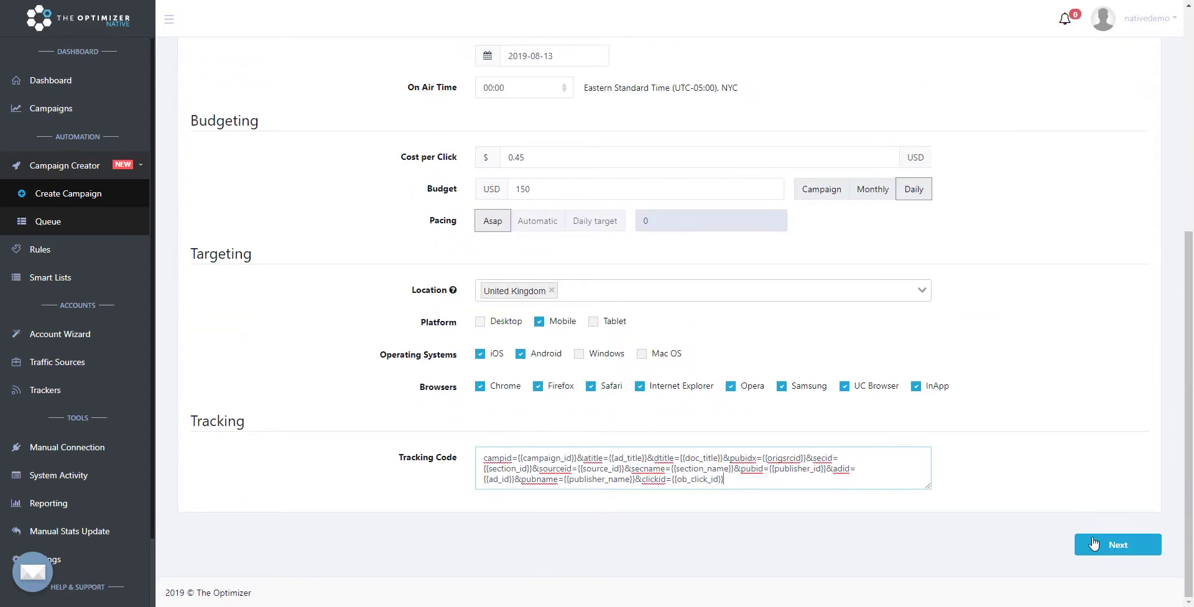
# Go to the content upload step and paste the tracking link as the Target url
pyautogui.click(1094, 546)
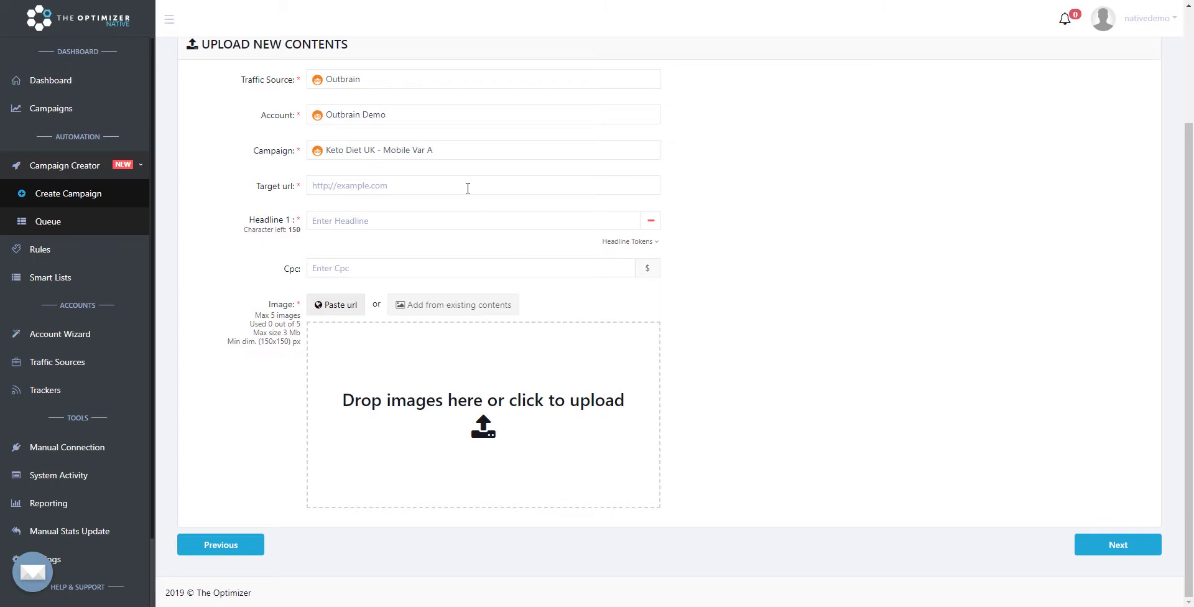
pyautogui.moveTo(252, 187); pyautogui.dragTo(307, 191)
pyautogui.click(427, 184)
pyautogui.hotkey('ctrl', 'v')
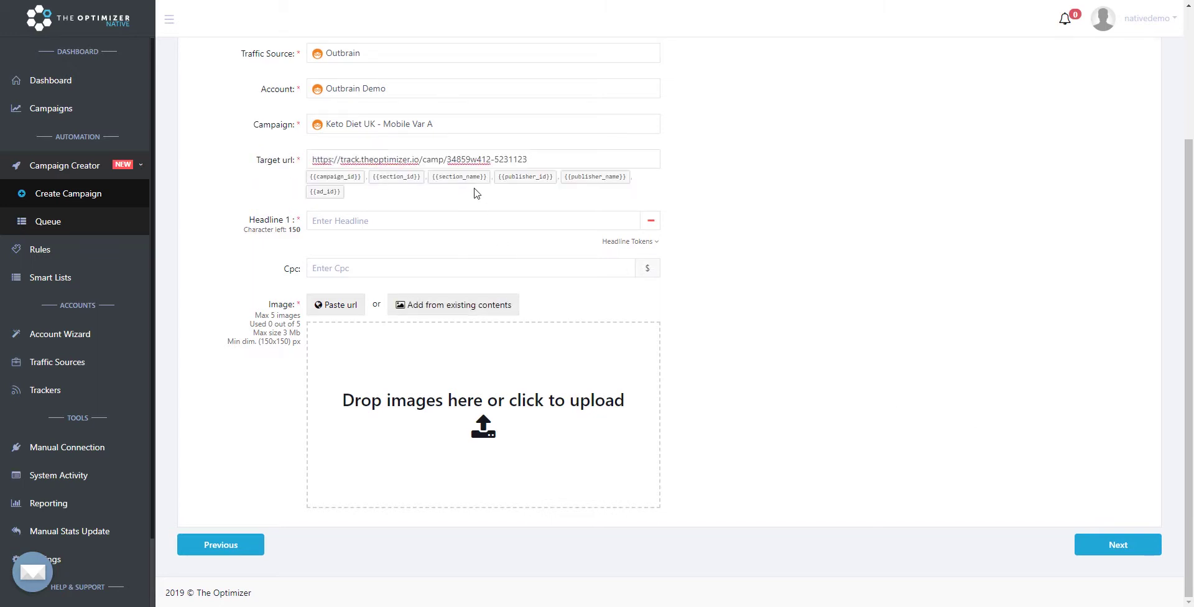
pyautogui.click(712, 202)
pyautogui.click(560, 163)
pyautogui.click(547, 226)
pyautogui.write('These Fat-Burning Tips Will Make You Lose 20 Pounds in Two Weeks')
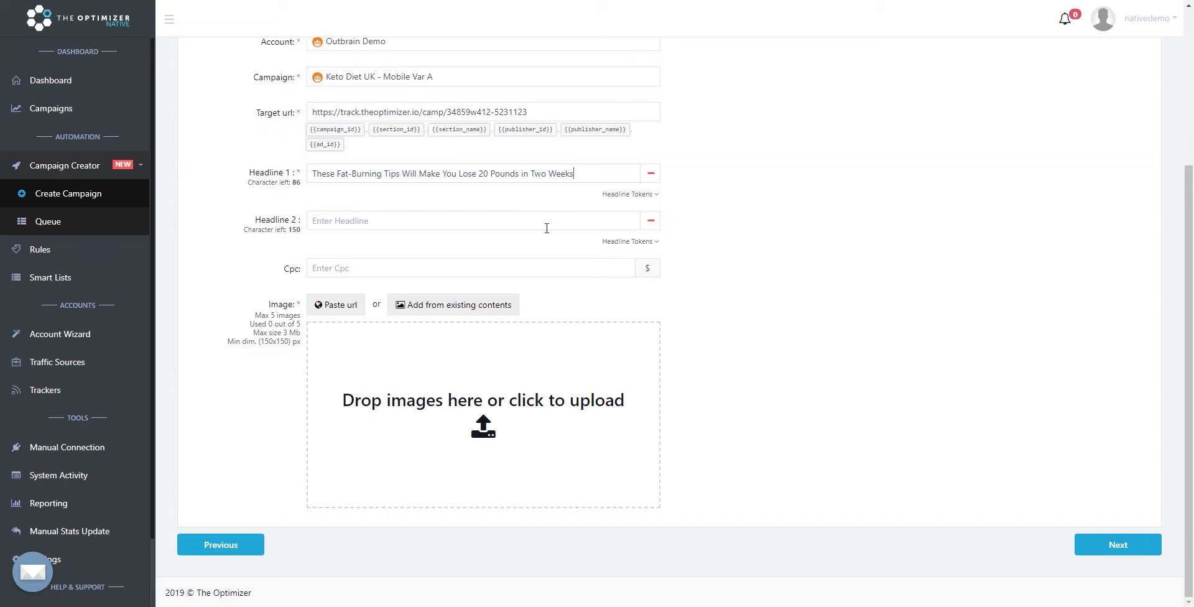
pyautogui.write('How I Lost 40 Pounds In 30 Days Without Starving')
pyautogui.click(546, 229)
pyautogui.write('How to Lose 20 Pounds in Two Weeks Eating Fats')
pyautogui.click(484, 221)
pyautogui.write('20 Creazy Easy Keto Breakfasts for Rapid Weight Loss')
pyautogui.write("These Quality Fats That Won't Weigh You Down")
pyautogui.click(485, 435)
pyautogui.moveTo(486, 148); pyautogui.dragTo(115, 10)
pyautogui.click(491, 271)
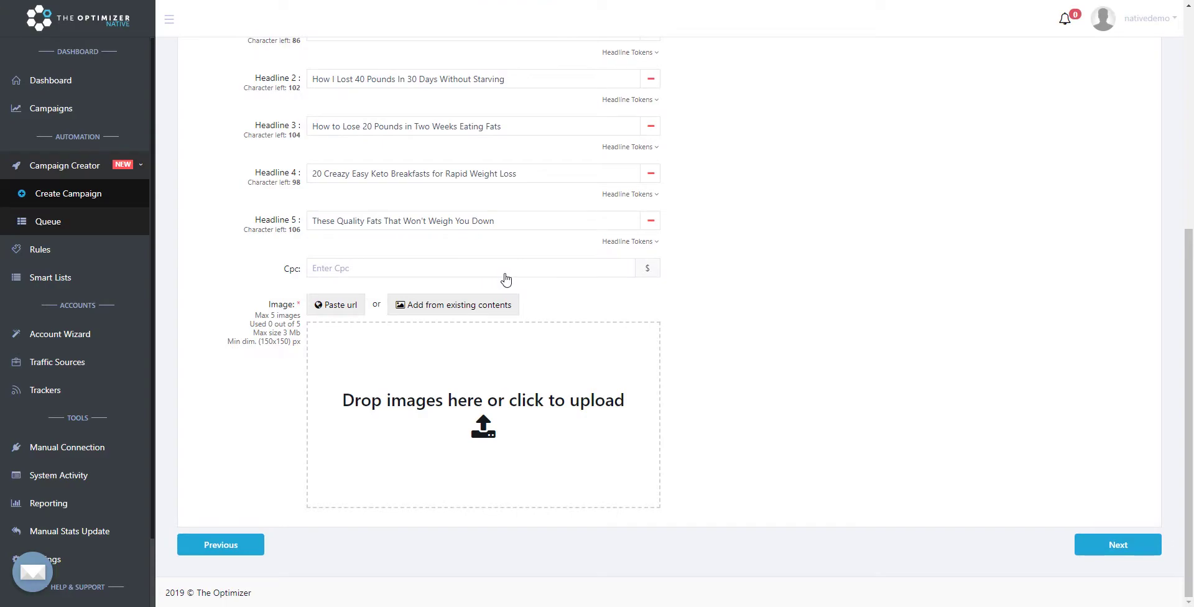
pyautogui.scroll(5, 591, 405)
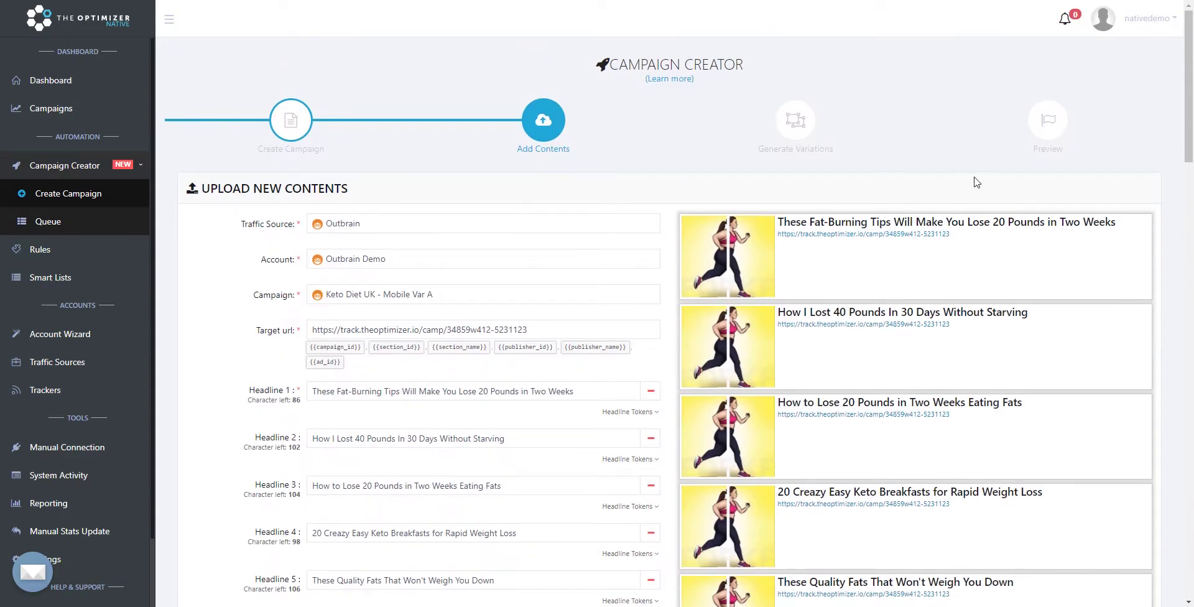
pyautogui.scroll(-20, 1158, 153)
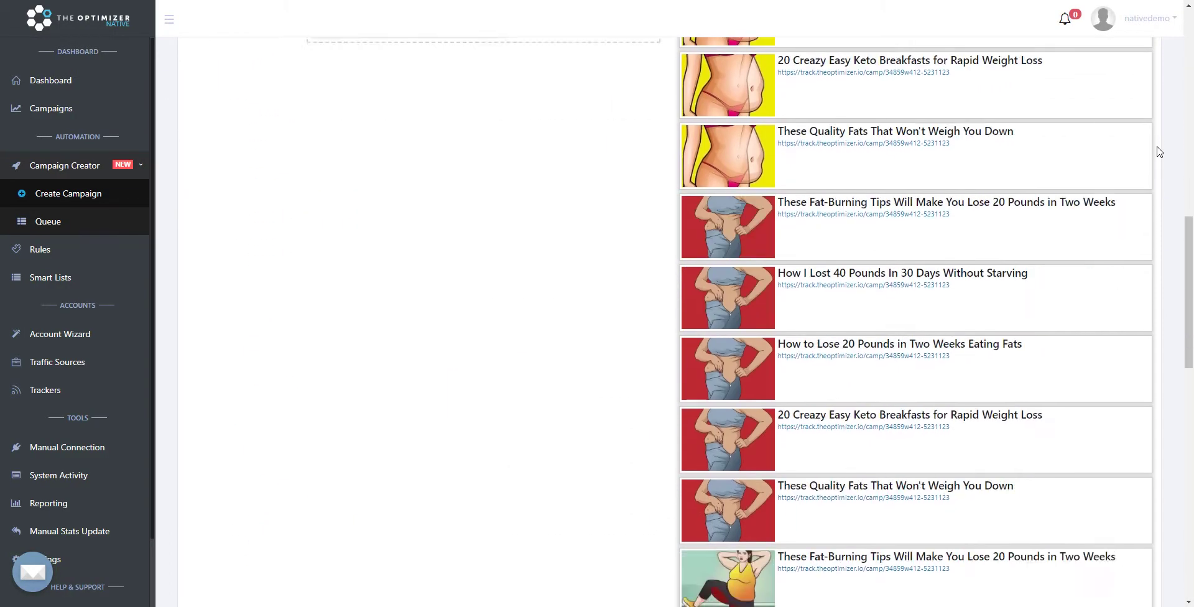
pyautogui.scroll(20, 1151, 301)
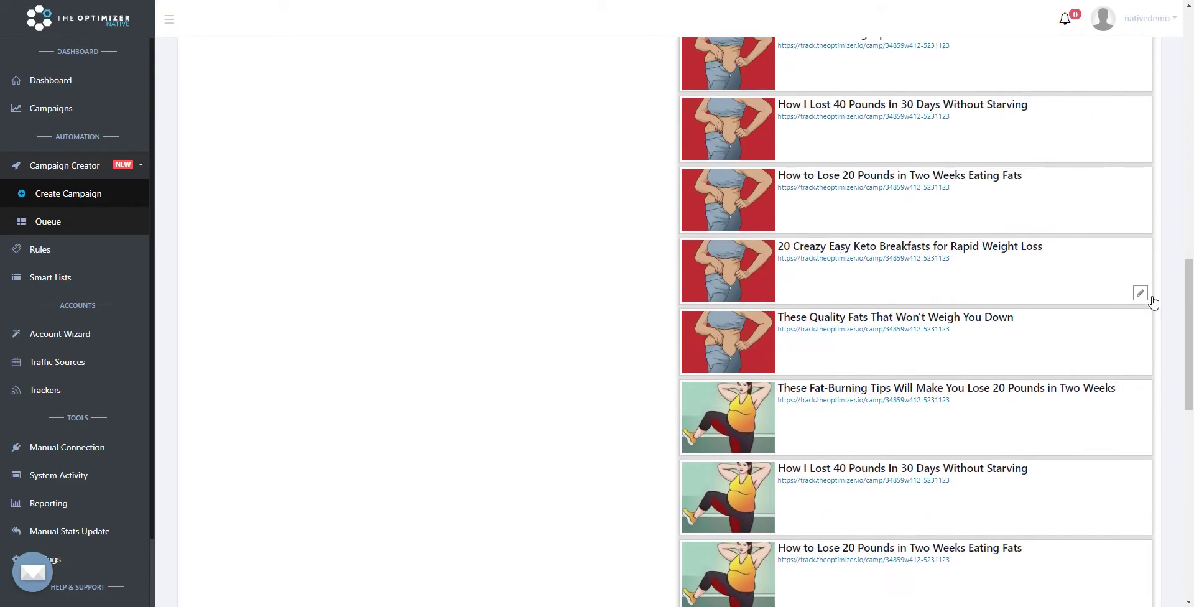
pyautogui.scroll(-15, 1154, 302)
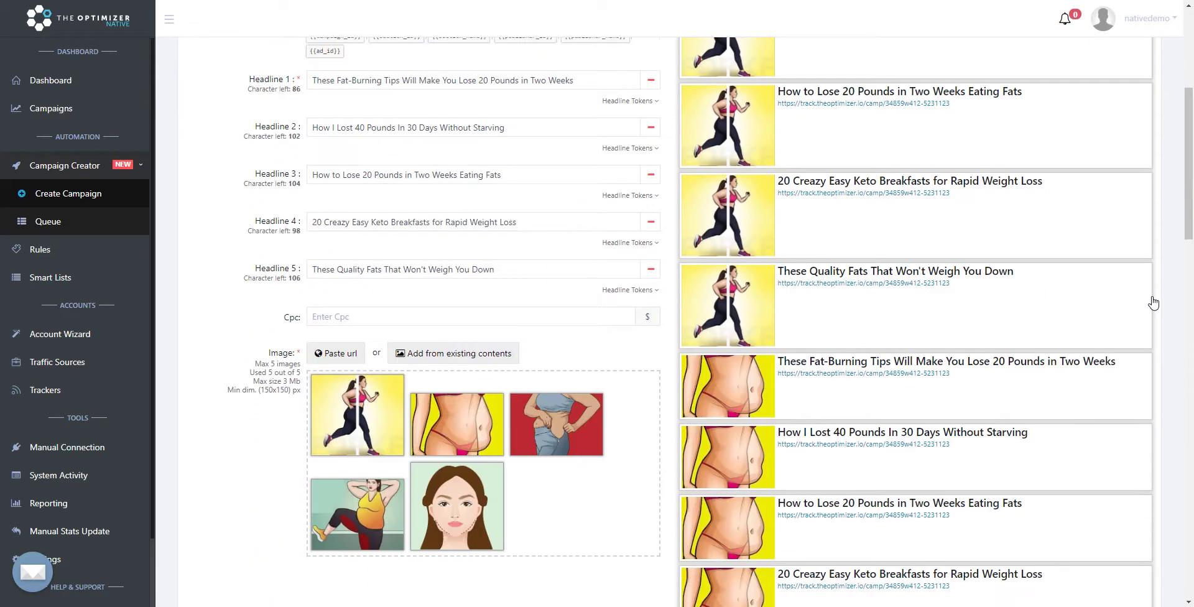
pyautogui.scroll(4, 1154, 302)
pyautogui.scroll(10, 1153, 302)
# Recrop the running-woman and face thumbnails to frame their subjects and save both crops
pyautogui.click(361, 352)
pyautogui.moveTo(506, 235); pyautogui.dragTo(536, 215)
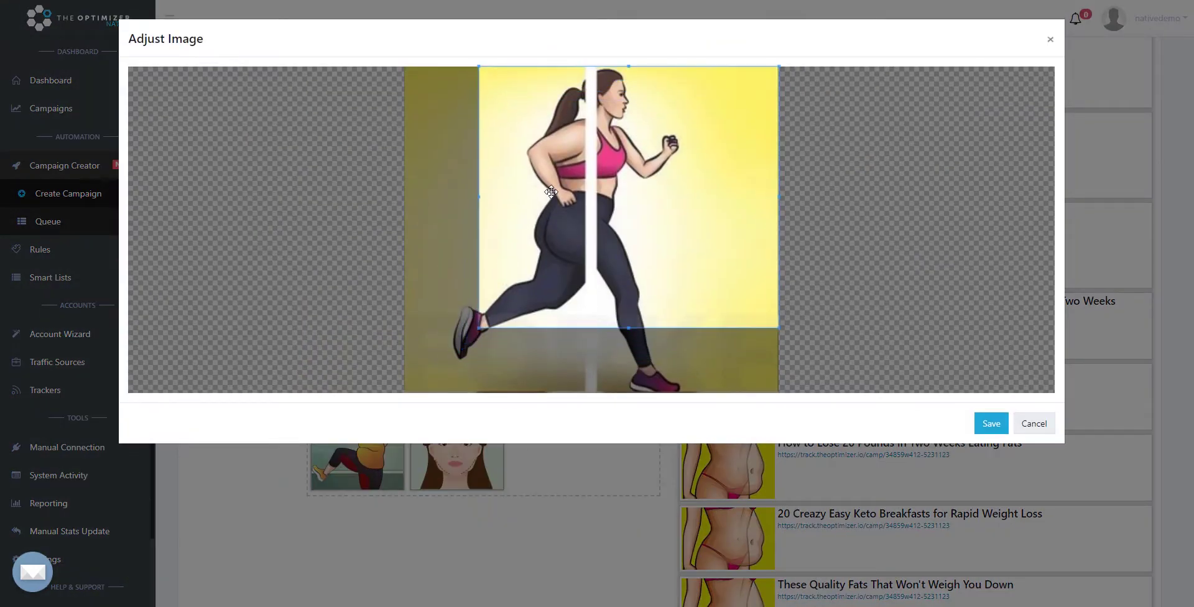
pyautogui.click(986, 414)
pyautogui.click(462, 463)
pyautogui.moveTo(653, 103); pyautogui.dragTo(682, 93)
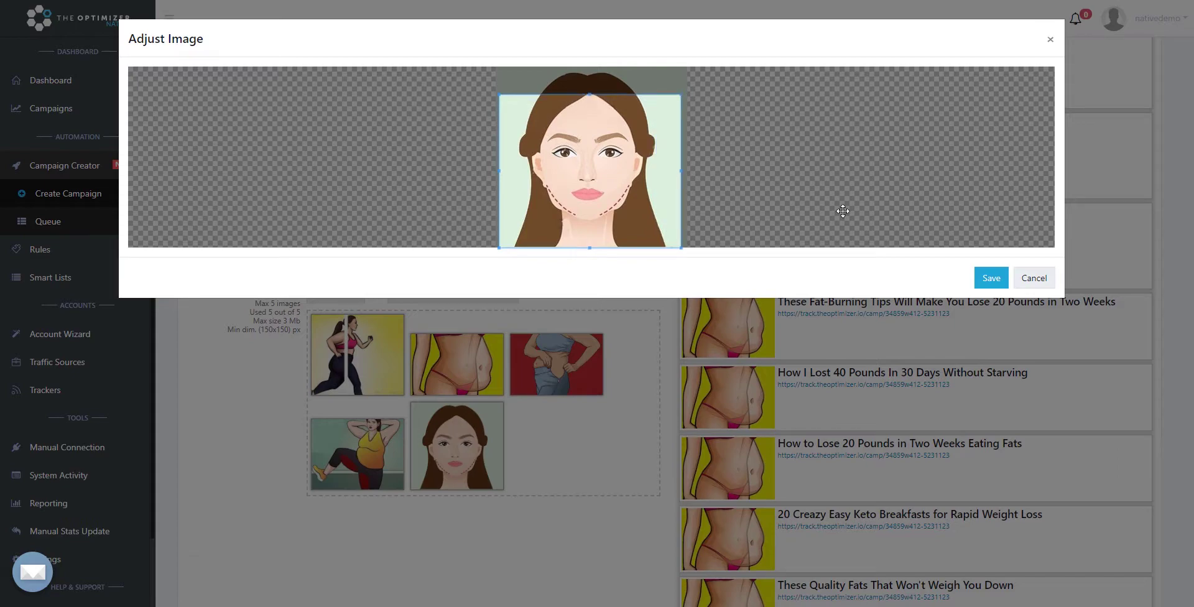
pyautogui.click(991, 278)
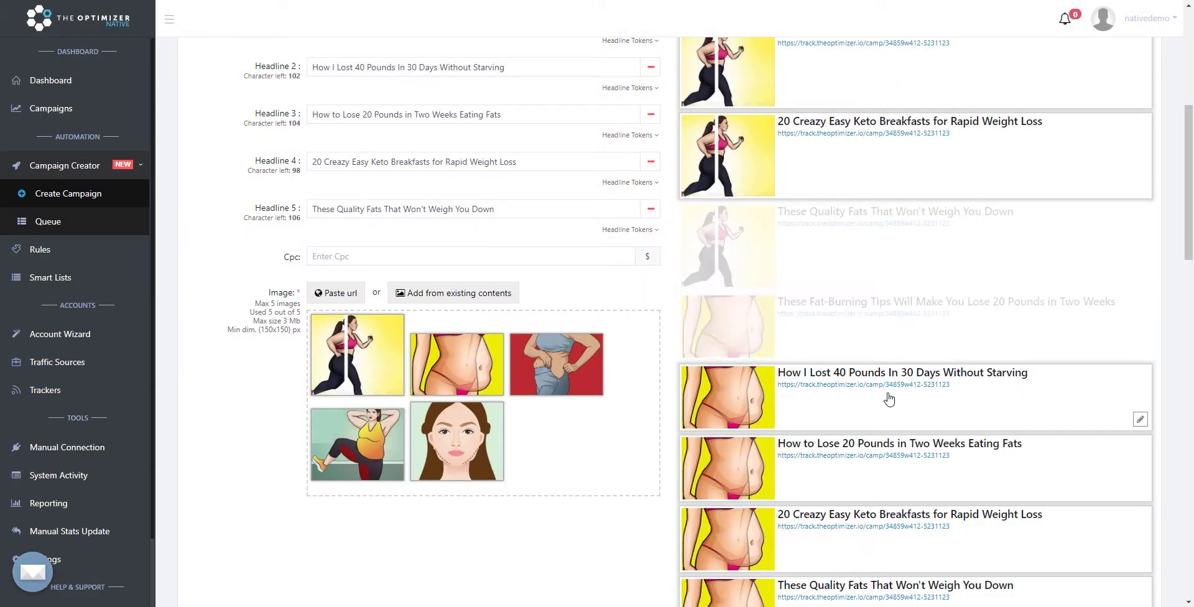
pyautogui.scroll(-3, 944, 425)
pyautogui.scroll(-17, 944, 424)
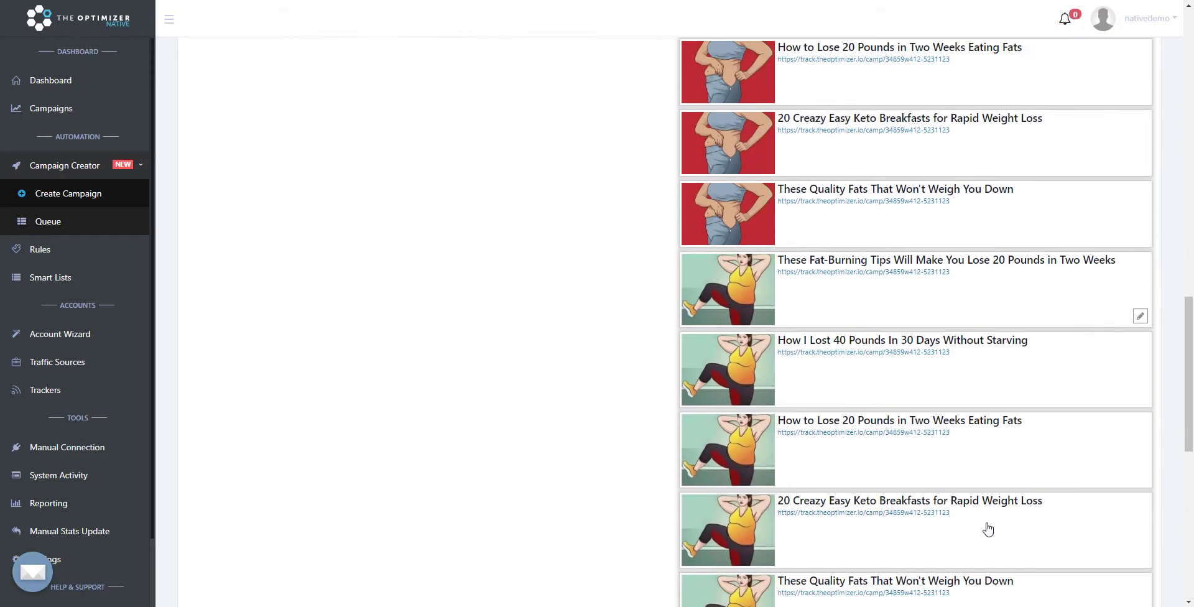
# Advance to Generate Variations, showing the Mobile main variation at $0.45 per click
pyautogui.click(1099, 555)
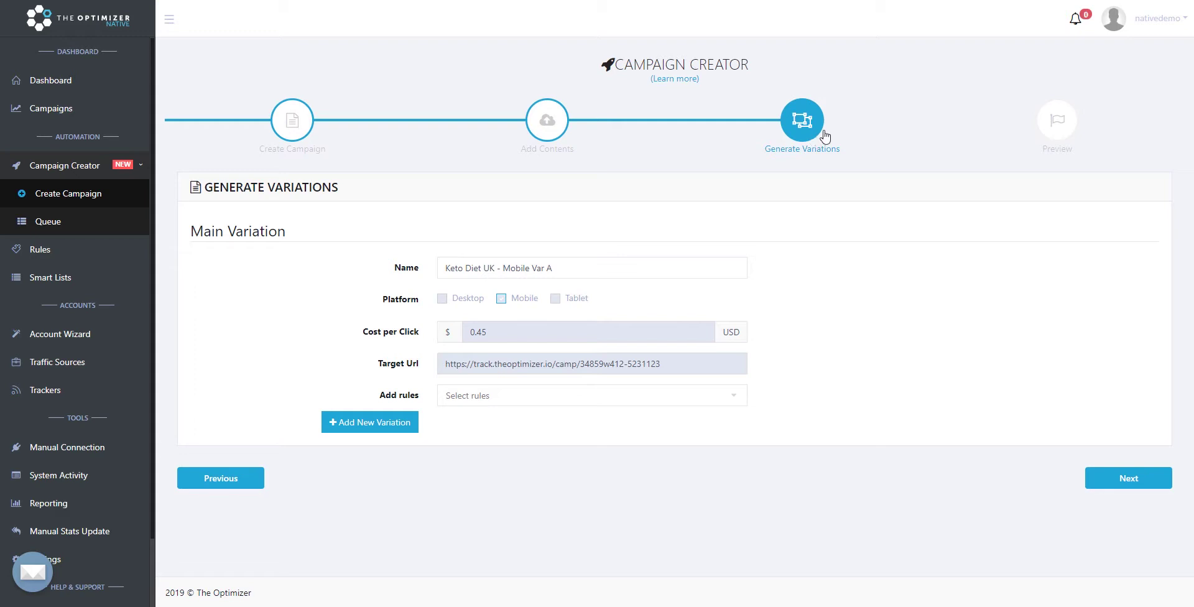
# Add a second variation named 'Desktop VarB' targeting Desktop only
pyautogui.click(362, 428)
pyautogui.scroll(-2, 362, 429)
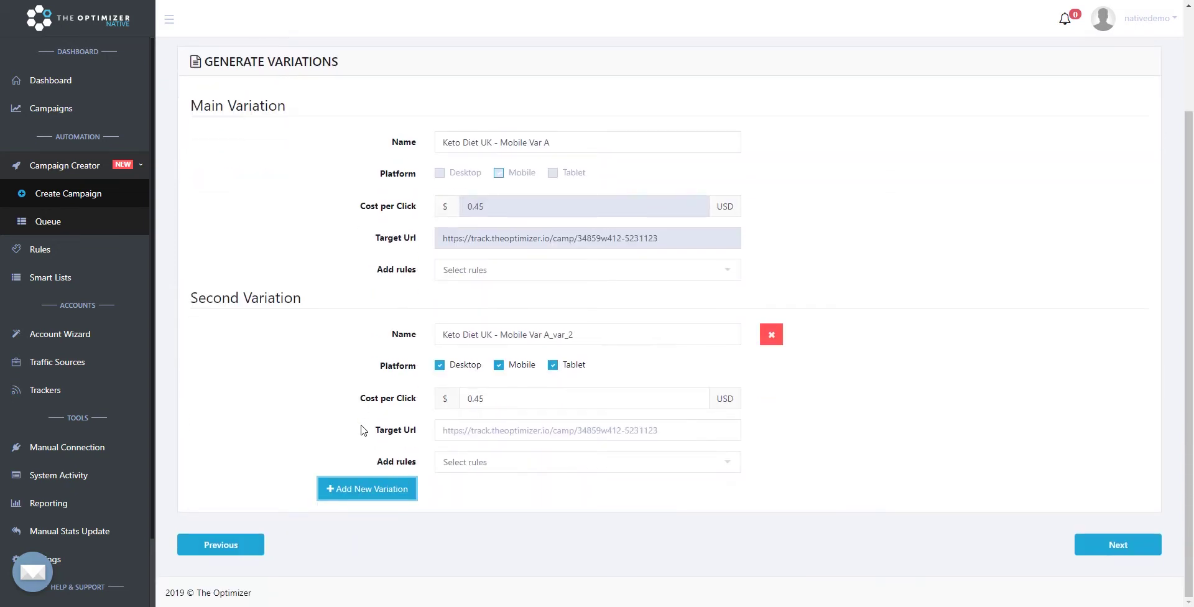
pyautogui.moveTo(498, 334); pyautogui.dragTo(680, 335)
pyautogui.write('Desktop VarB')
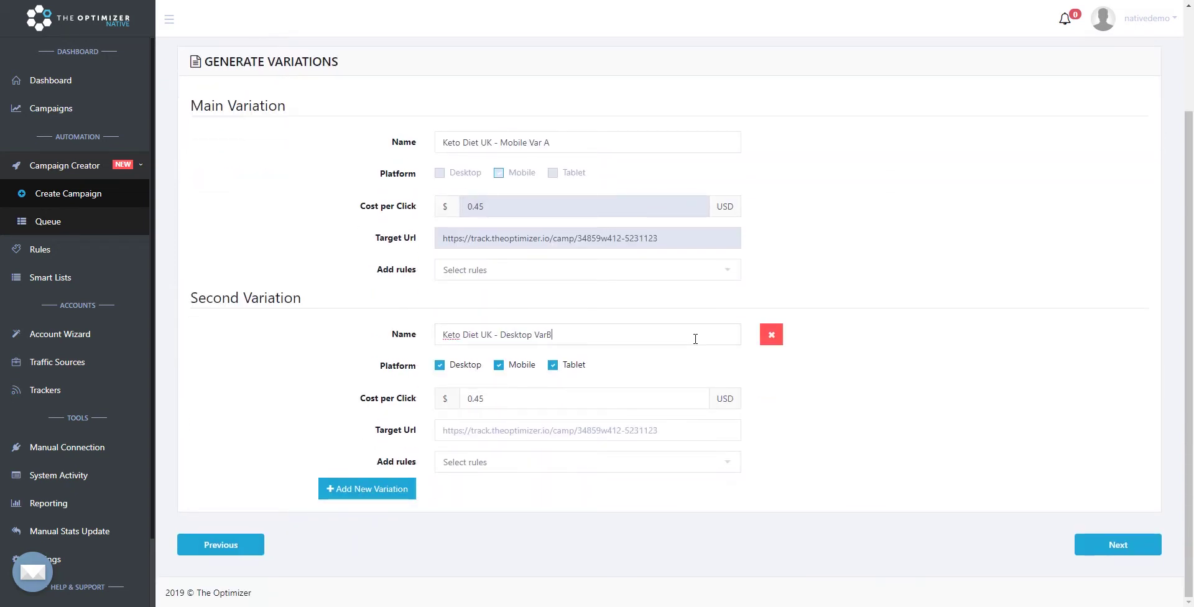
pyautogui.click(499, 365)
pyautogui.click(552, 365)
# Add a tablet-only 'Tablet Var C' variation at 0.25 CPC, then select Desktop VarB's CPC
pyautogui.click(372, 488)
pyautogui.scroll(-3, 435, 404)
pyautogui.moveTo(498, 335); pyautogui.dragTo(679, 336)
pyautogui.write('Tablet Var C')
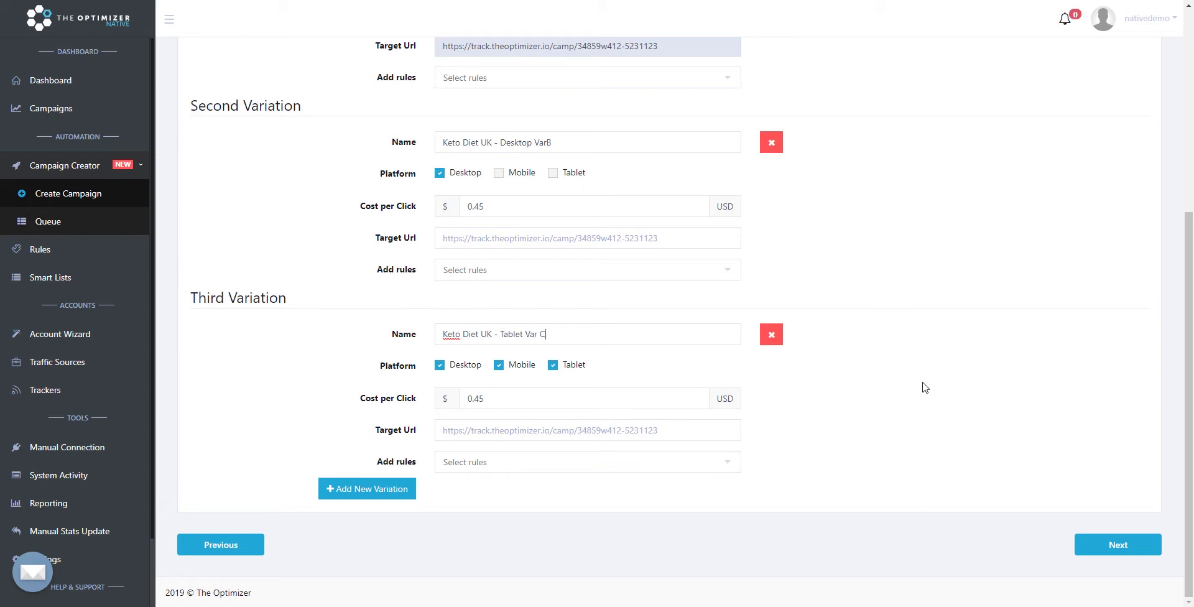
pyautogui.click(502, 368)
pyautogui.click(465, 365)
pyautogui.moveTo(485, 399); pyautogui.dragTo(440, 402)
pyautogui.write('0.25')
pyautogui.moveTo(474, 207); pyautogui.dragTo(494, 207)
# Set Desktop VarB to 0.15 CPC with UK Bid Competition +10%, Non-Profit Targets and Profitable Blocked Publishers rules
pyautogui.write('15')
pyautogui.click(583, 240)
pyautogui.click(560, 269)
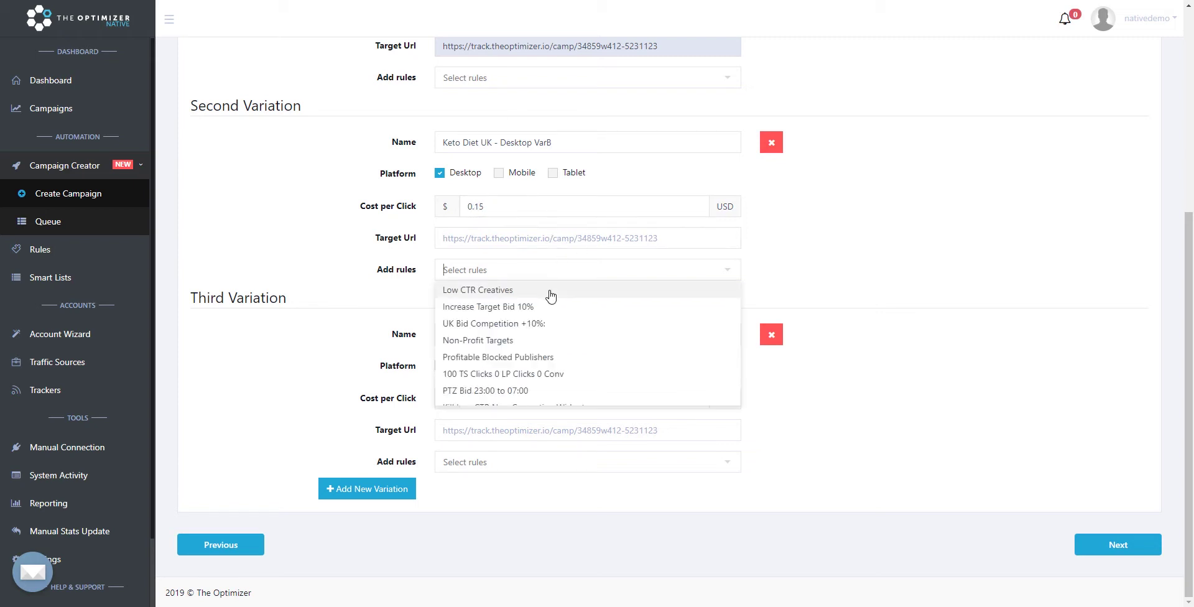
pyautogui.click(534, 329)
pyautogui.click(528, 360)
pyautogui.click(522, 378)
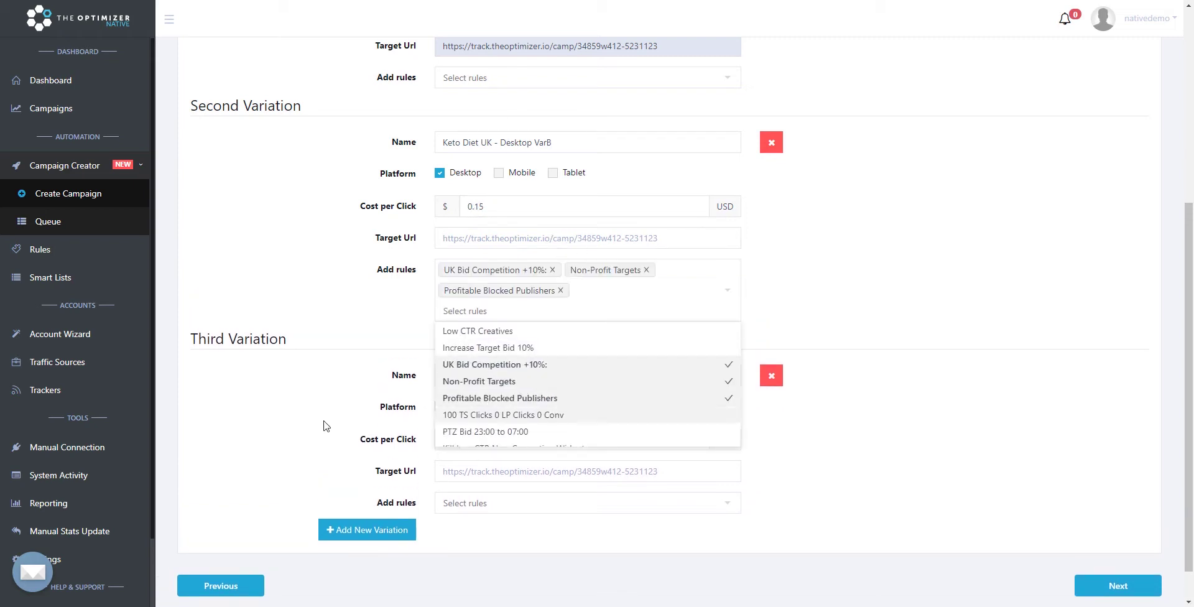
pyautogui.click(293, 430)
# Give Tablet Var C the Increase Target Bid 10%, UK Bid Competition +10% and Non-Profit Targets rules
pyautogui.click(467, 497)
pyautogui.click(472, 540)
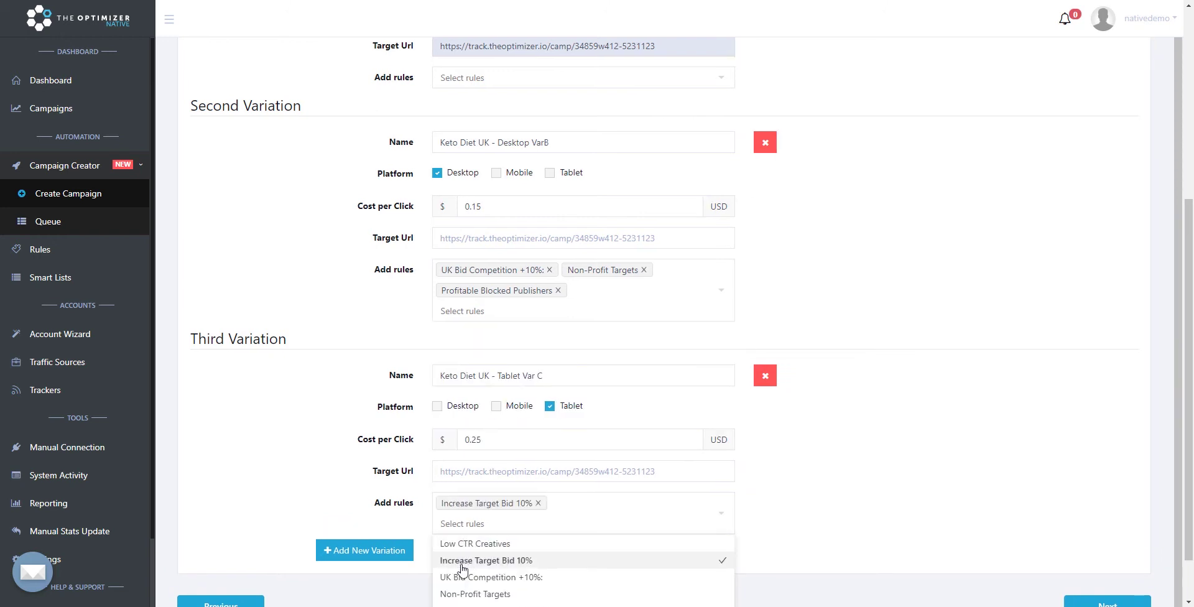
pyautogui.click(463, 577)
pyautogui.click(463, 593)
pyautogui.click(248, 380)
# Give the main variation the Increase Target Bid 10%, Low CTR Creatives and Non-Profit Targets rules
pyautogui.click(533, 77)
pyautogui.click(533, 114)
pyautogui.click(533, 118)
pyautogui.click(533, 118)
pyautogui.click(527, 124)
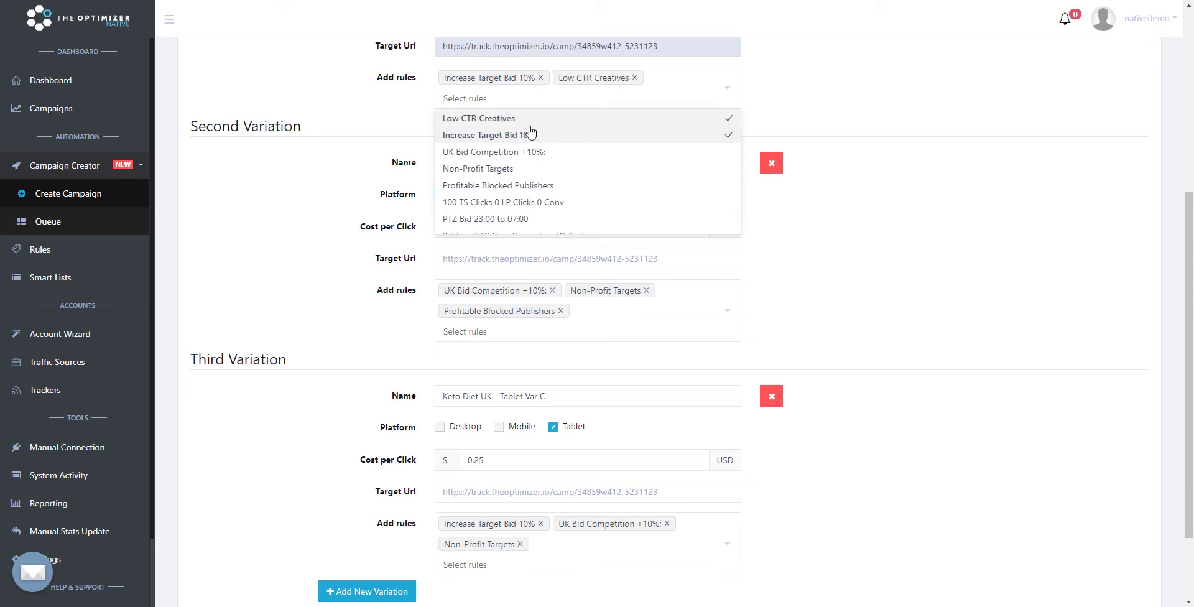
pyautogui.click(519, 163)
pyautogui.click(963, 137)
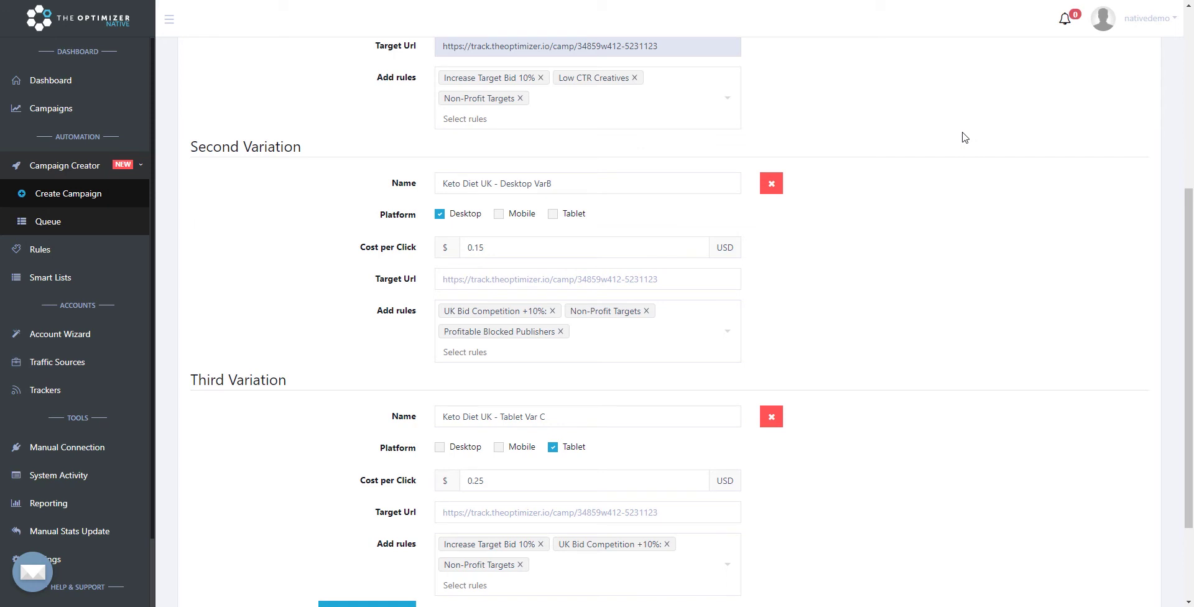
# Proceed to the review page showing a total of 3 campaigns to be created
pyautogui.scroll(-3, 964, 137)
pyautogui.click(1098, 547)
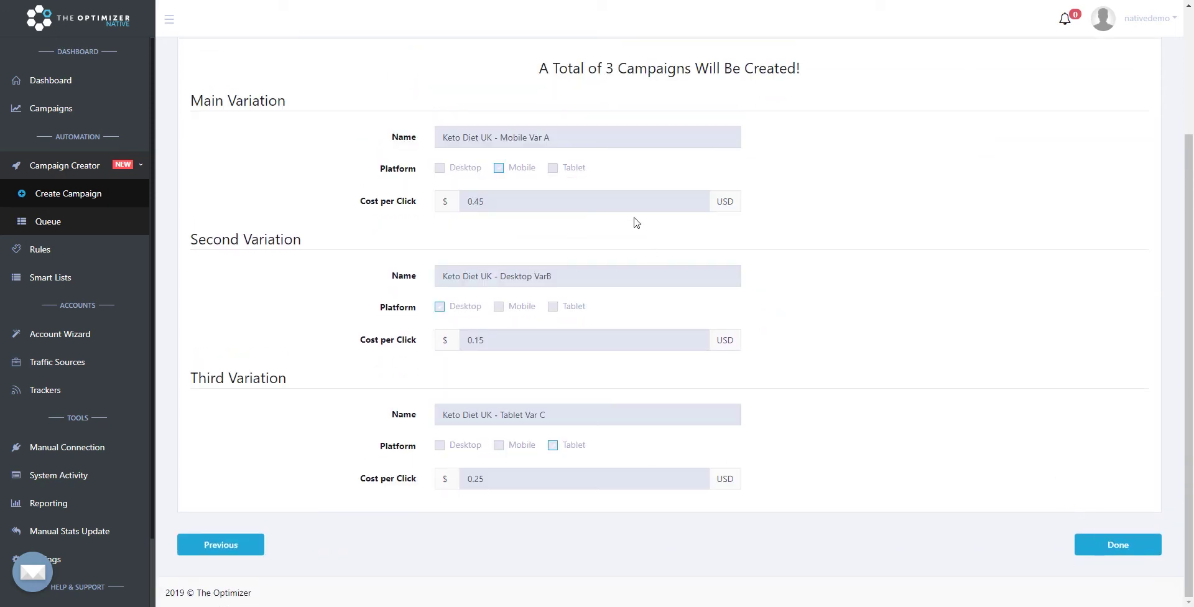